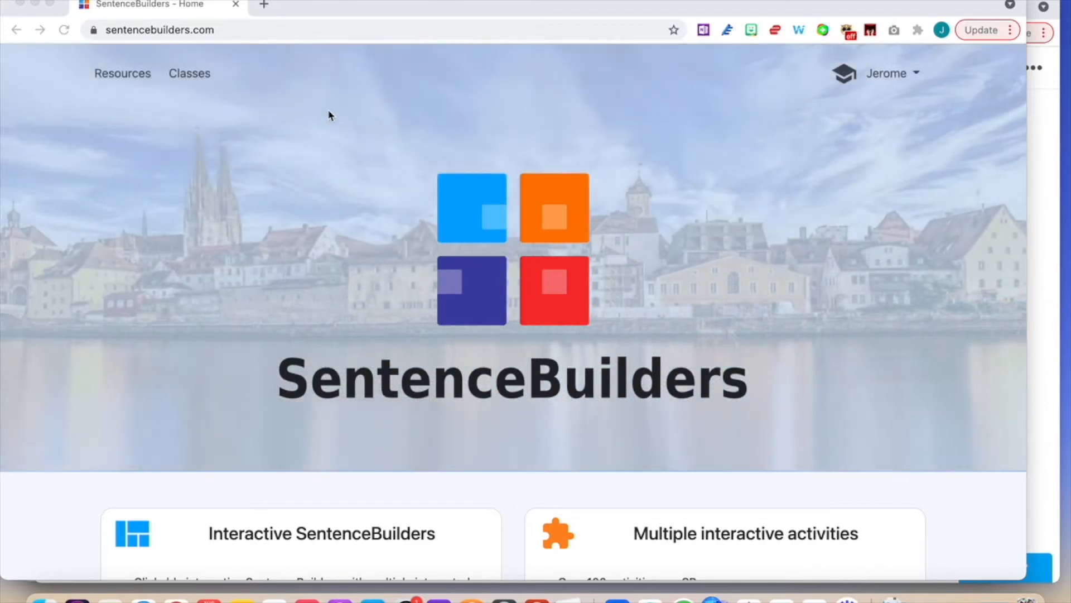
Open the class named Friendly class from the classes list and start a new assignment for it
click(193, 74)
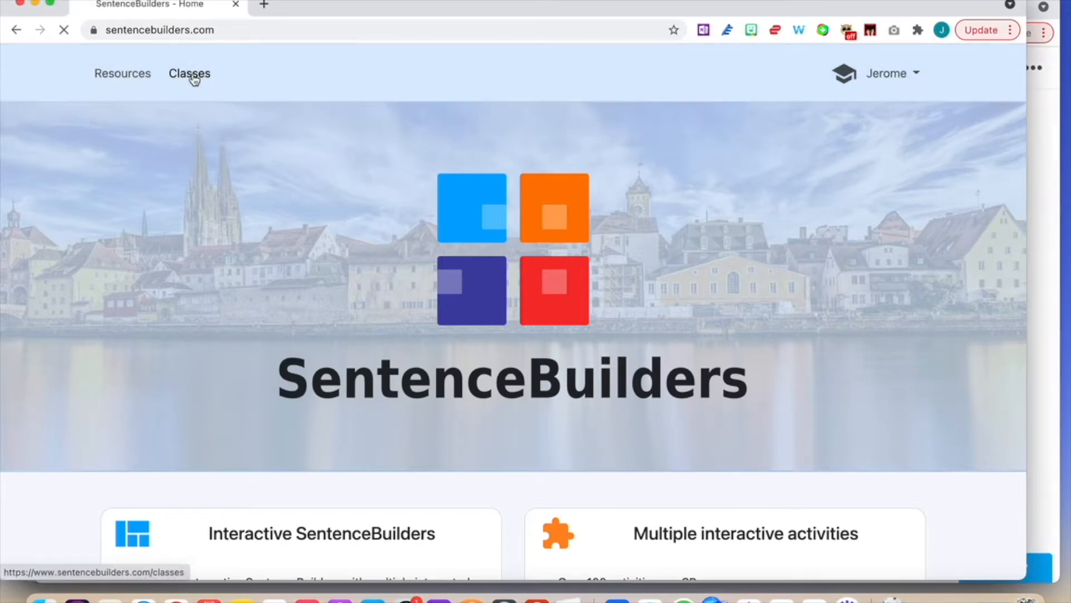
scroll(498, 289, down, 5)
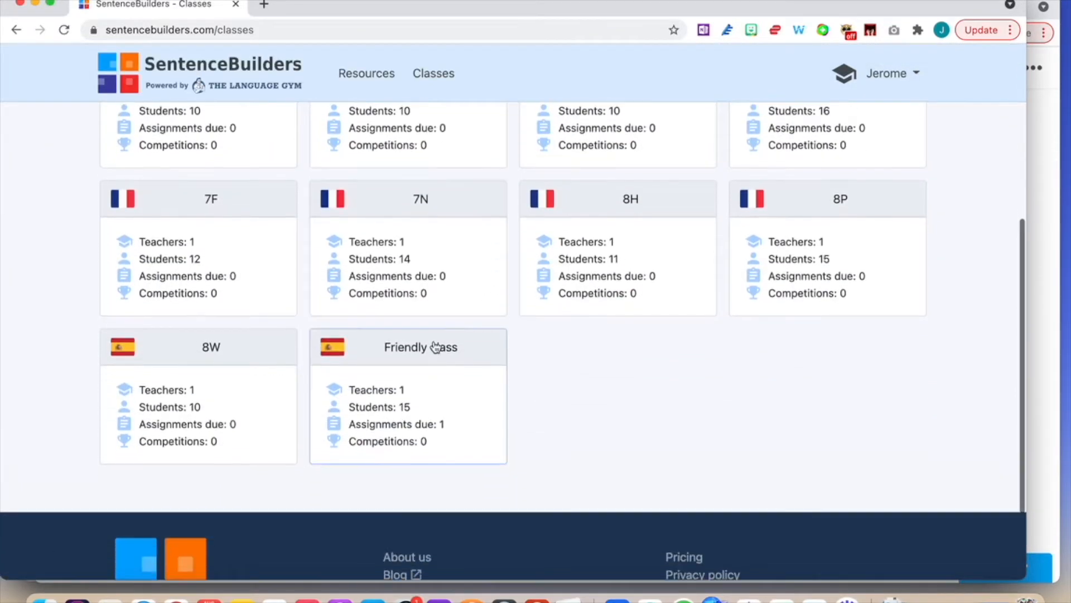
click(430, 355)
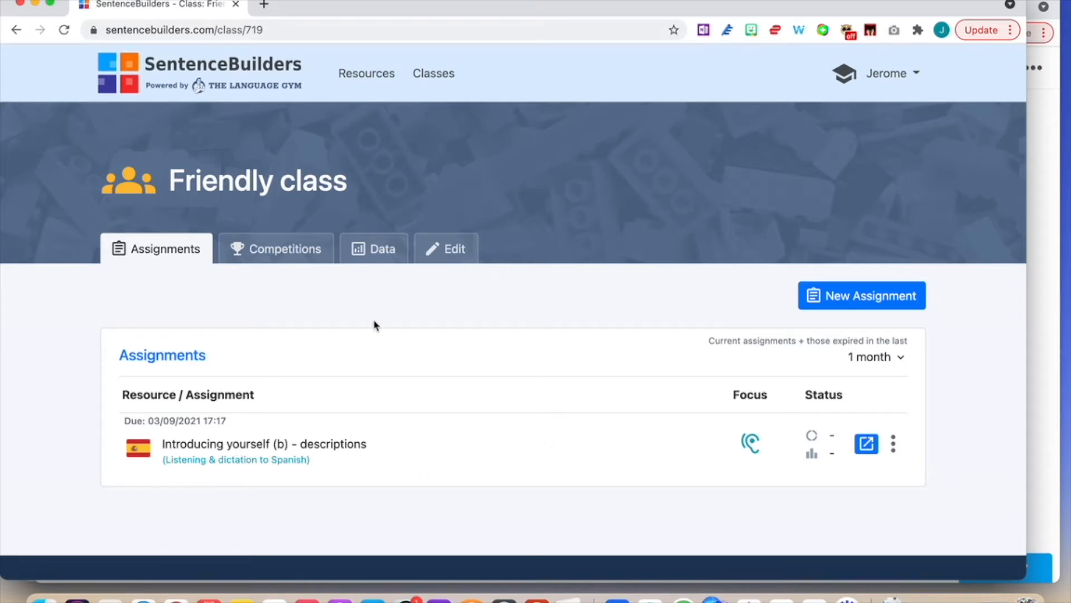
click(865, 297)
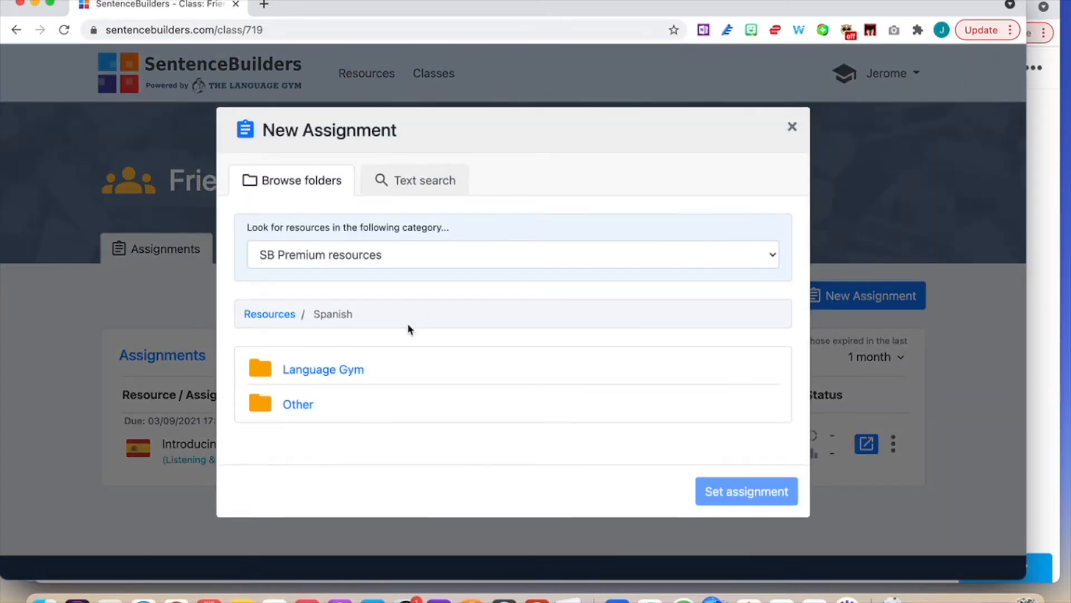
Choose the Hobbies and interests resource from the Language Gym folder 3 - Intermediate (GCSE) for the new assignment
click(331, 376)
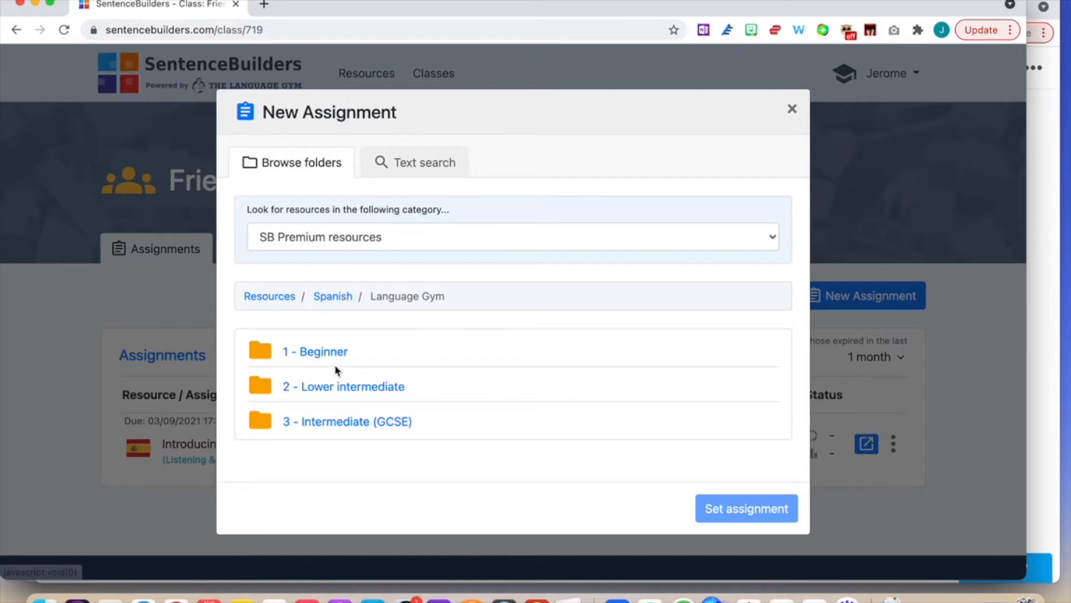
click(331, 423)
scroll(677, 359, down, 3)
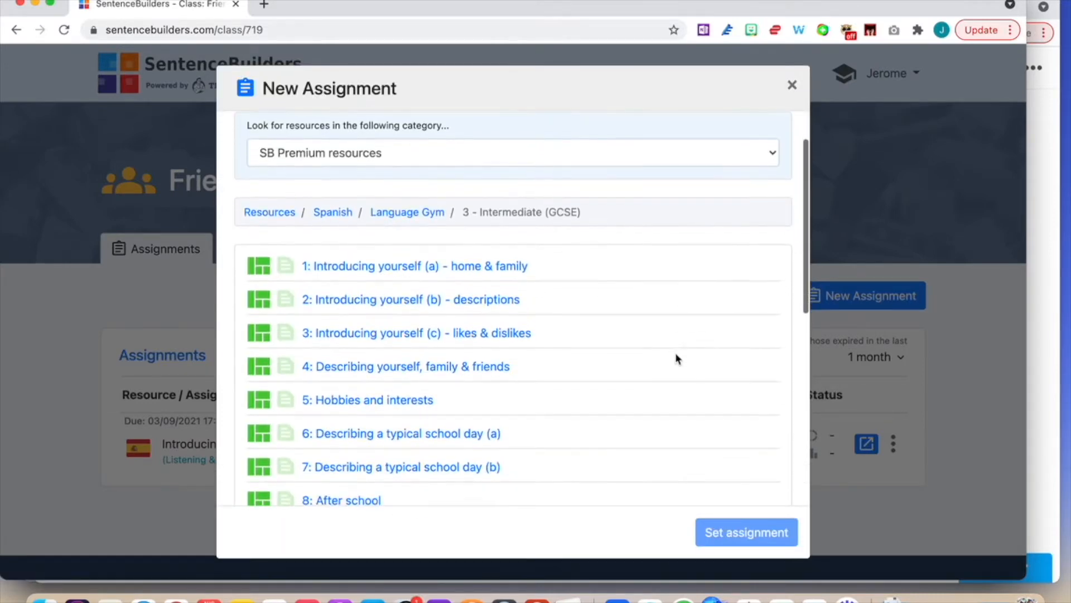
click(373, 400)
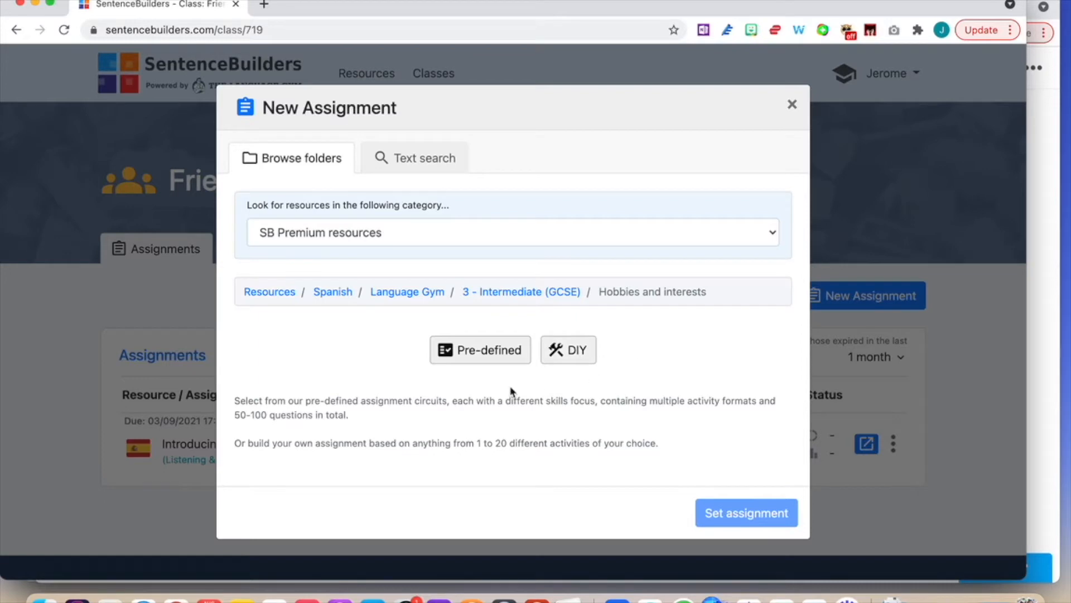
Assign the Express version of the pre-defined Translate to Spanish circuit under SB Sentences
click(489, 353)
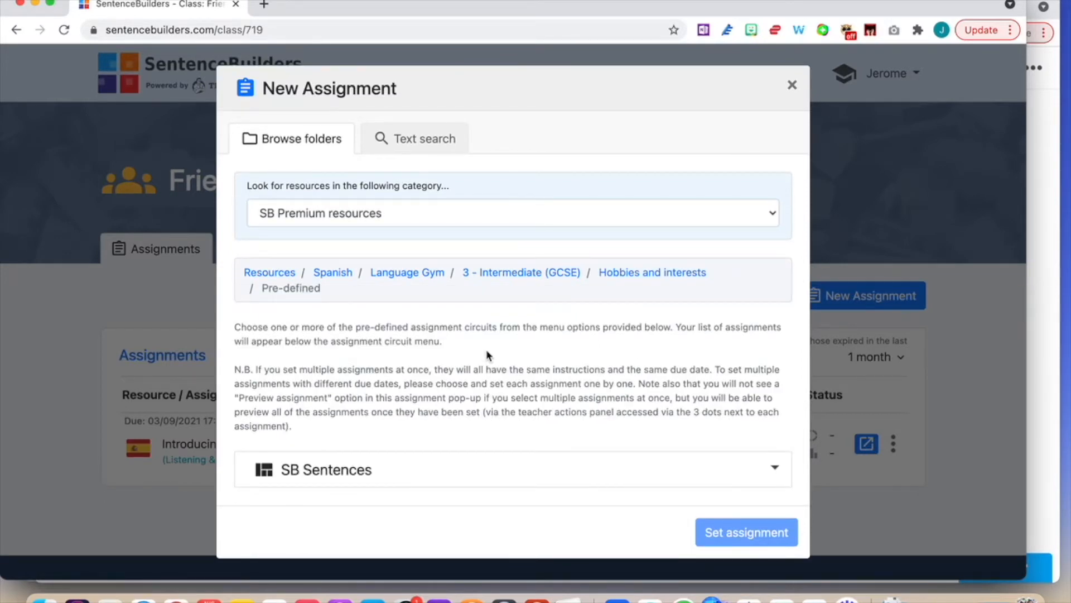
scroll(486, 351, down, 1)
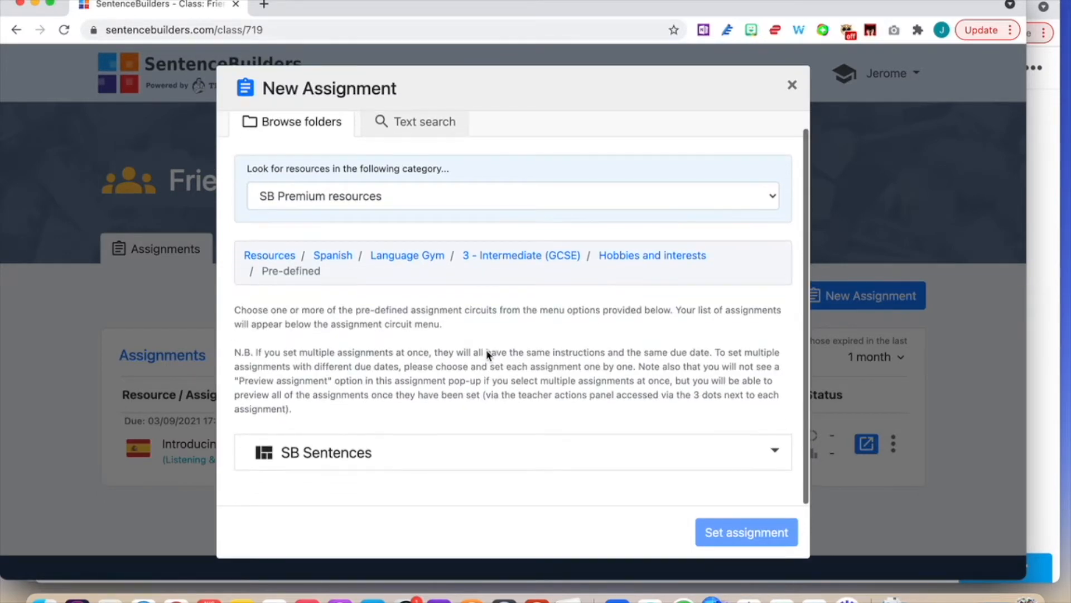
click(350, 457)
scroll(507, 391, down, 5)
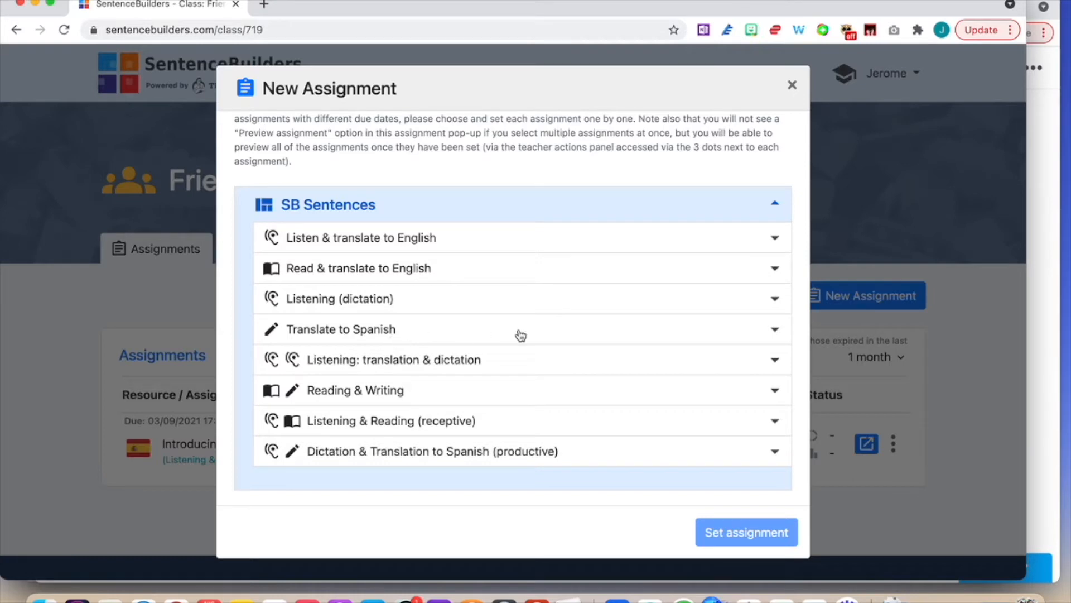
click(776, 332)
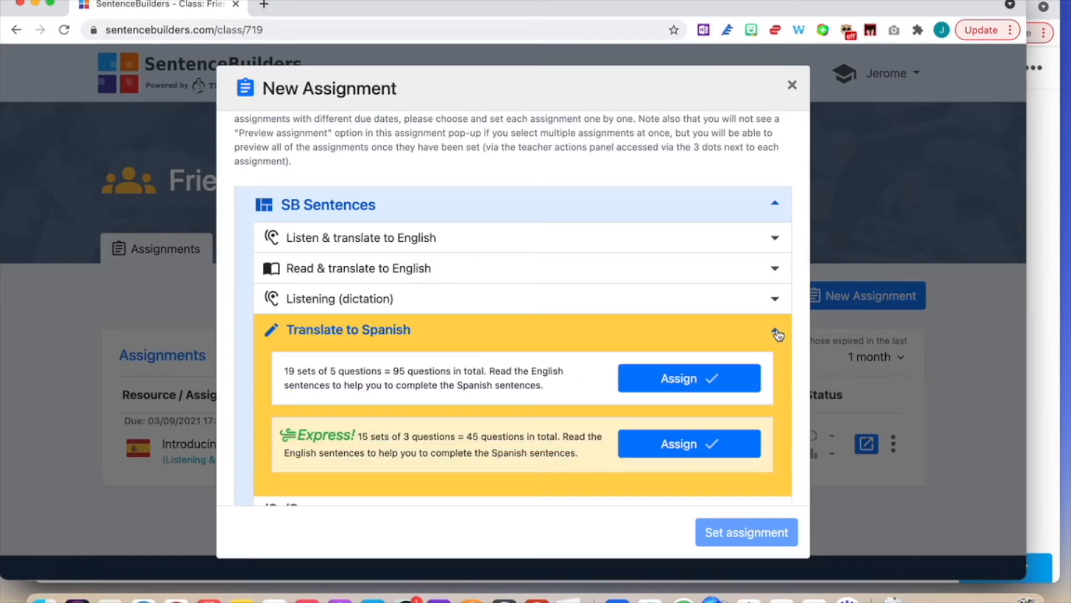
scroll(697, 277, down, 3)
scroll(696, 278, down, 2)
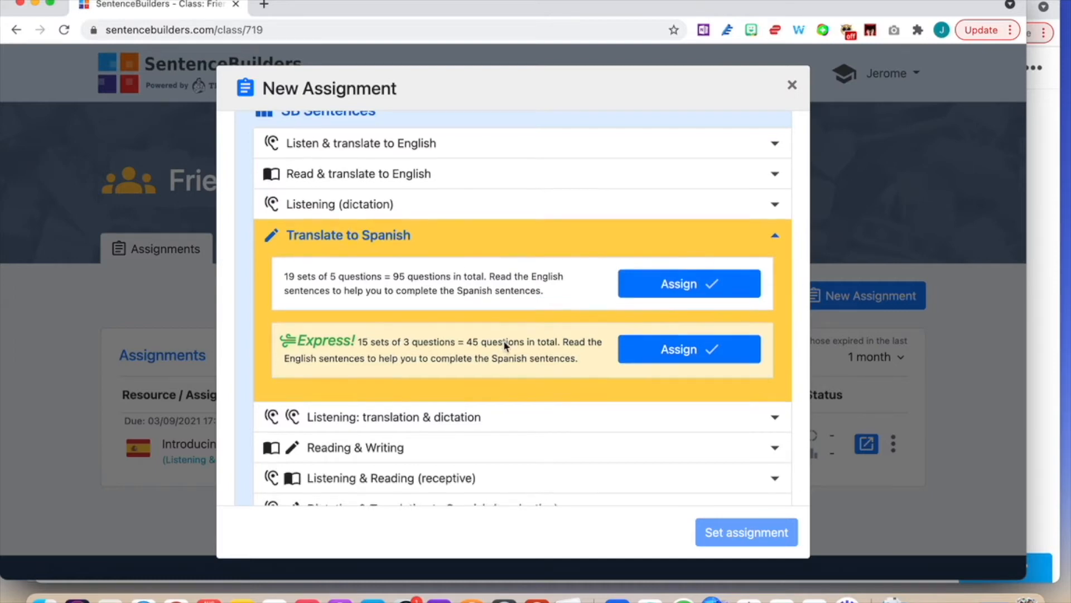
scroll(503, 344, down, 1)
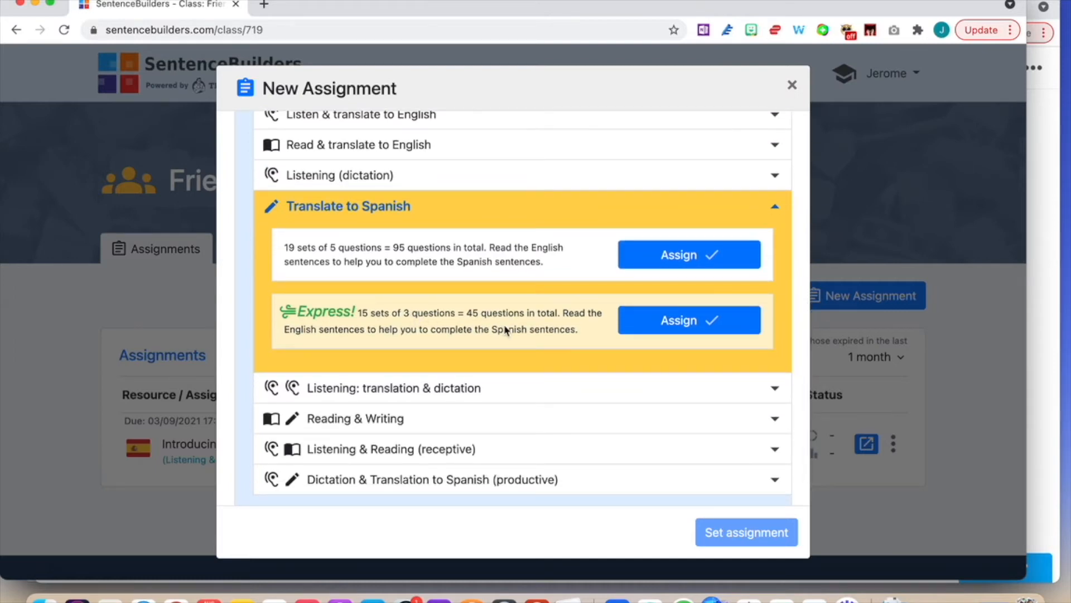
click(679, 324)
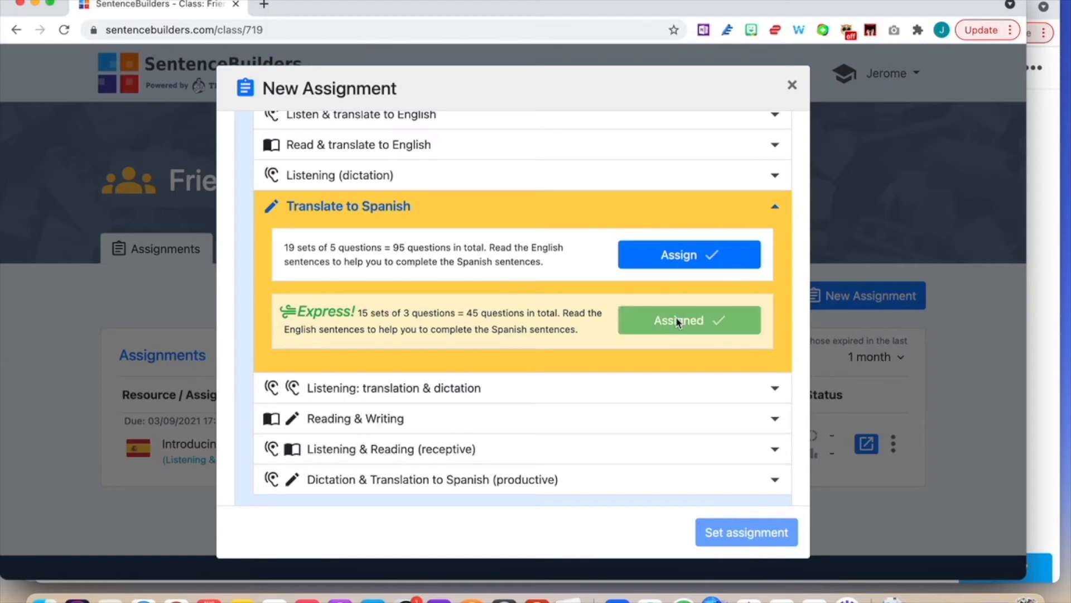
Finalize the selection of pre-defined assignments containing Translation to Spanish - Express!
scroll(674, 368, down, 1)
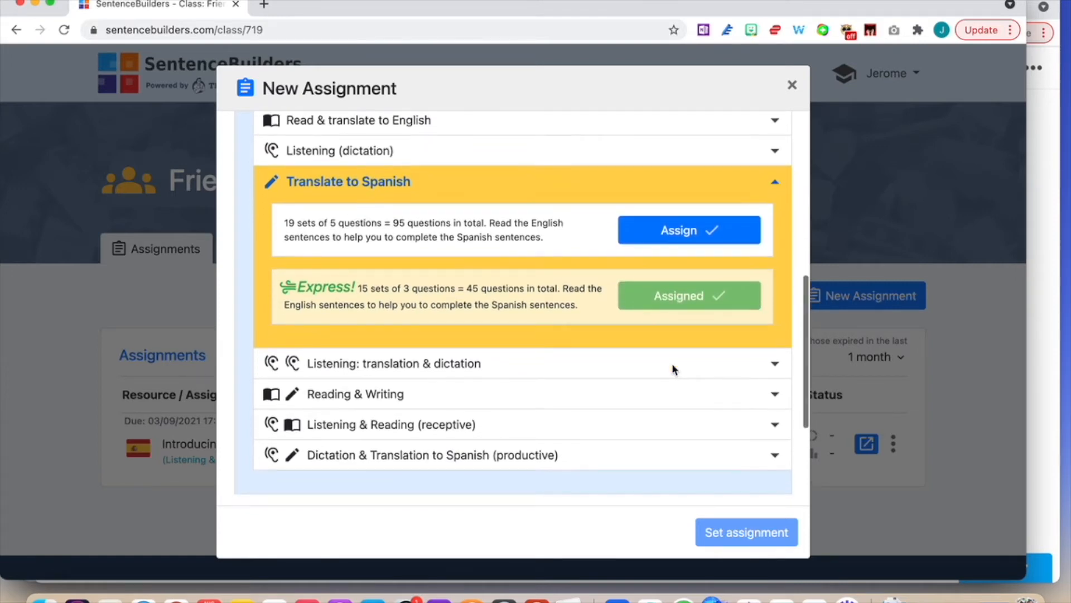
scroll(674, 370, down, 3)
scroll(674, 370, down, 2)
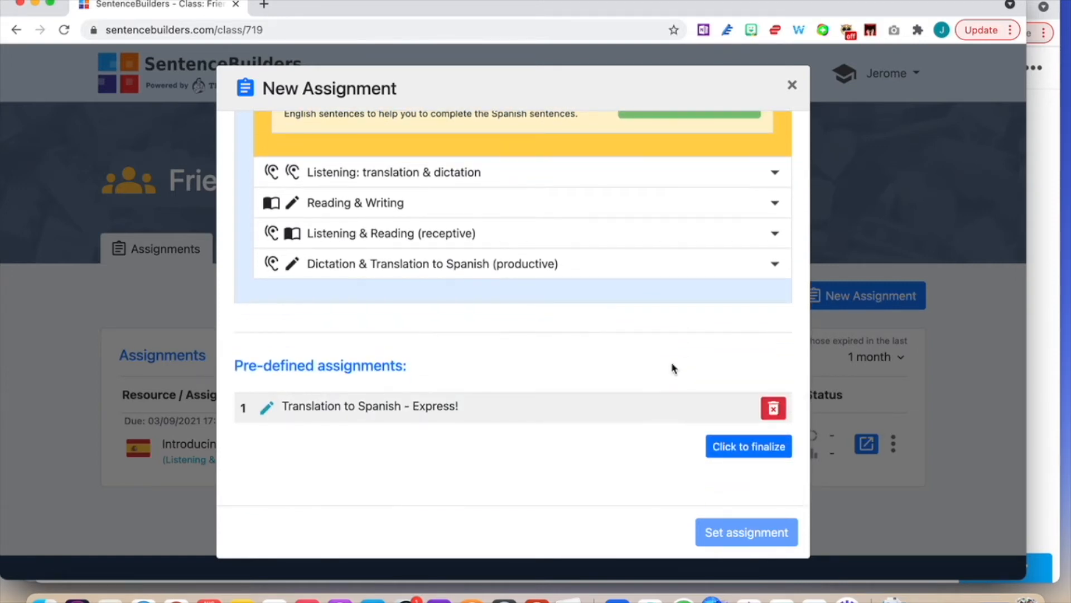
click(738, 453)
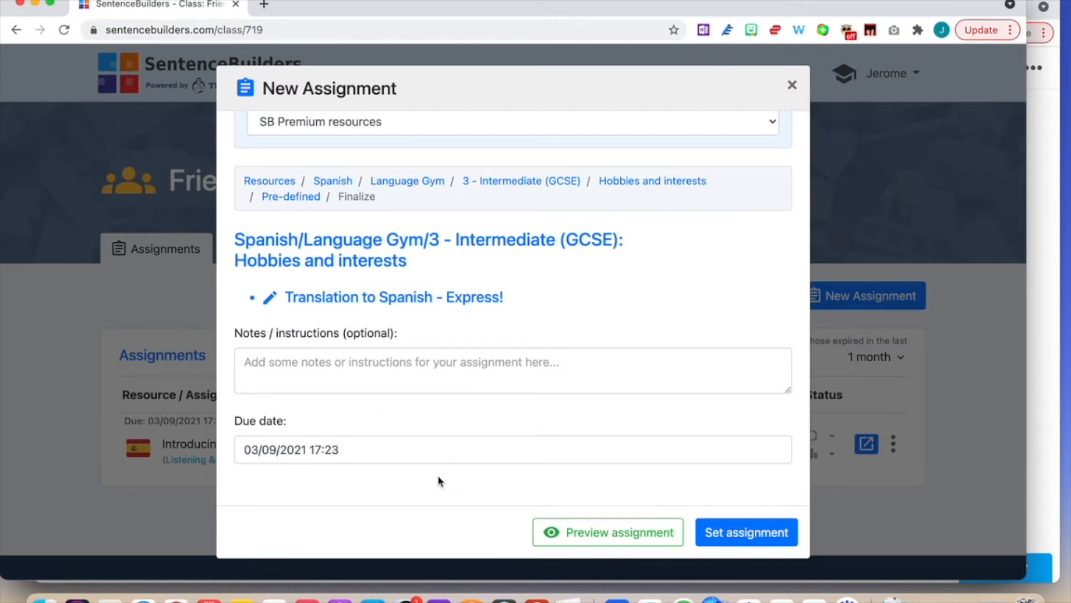
Preview the unsaved assignment and skip through its first three activity sets to examine the question formats
click(608, 533)
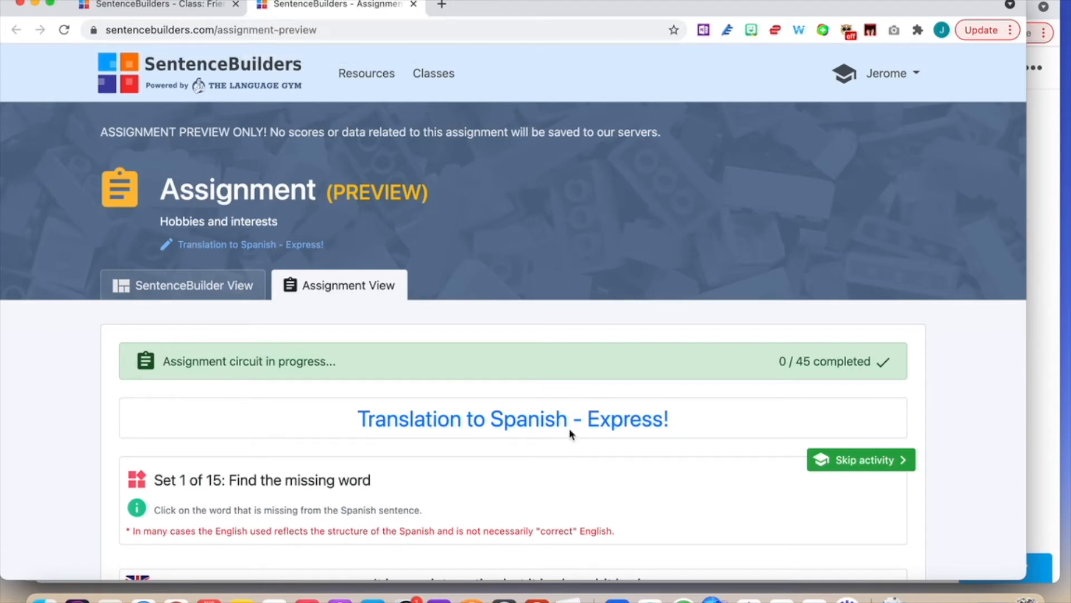
scroll(661, 483, down, 3)
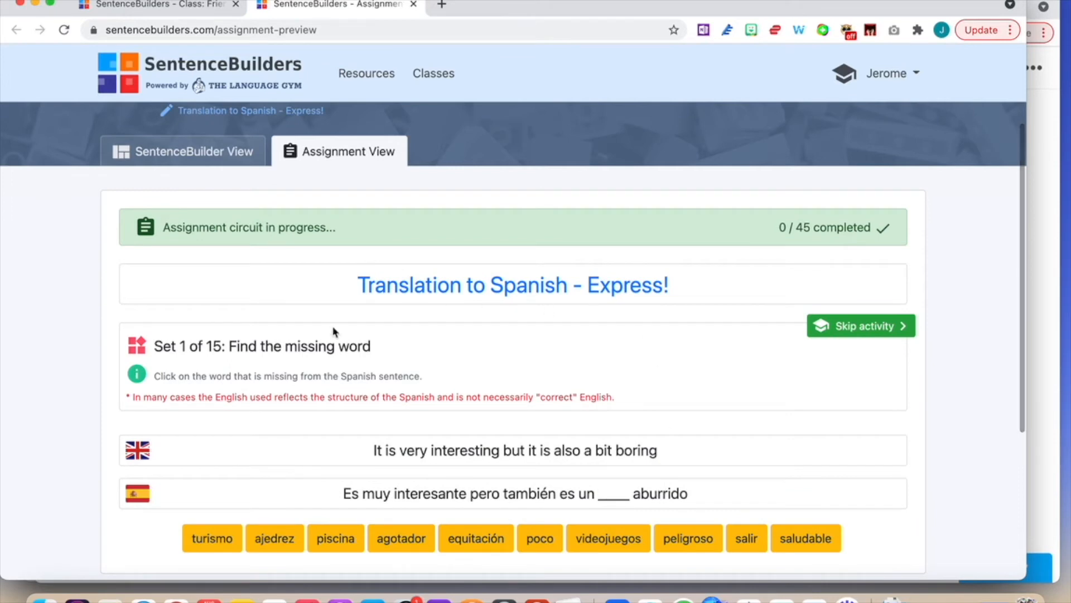
scroll(540, 433, down, 1)
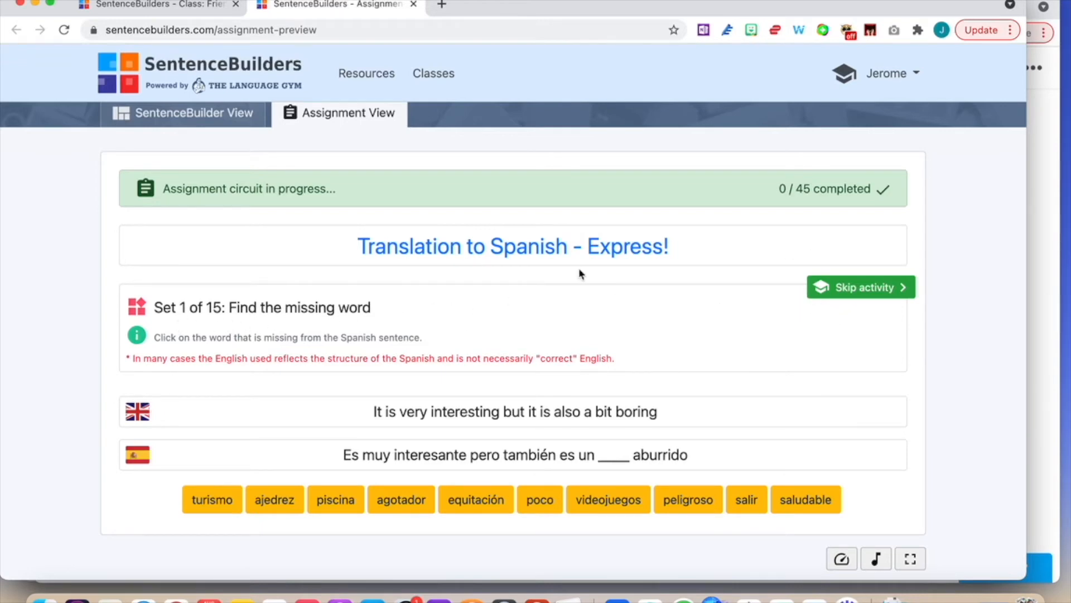
click(881, 296)
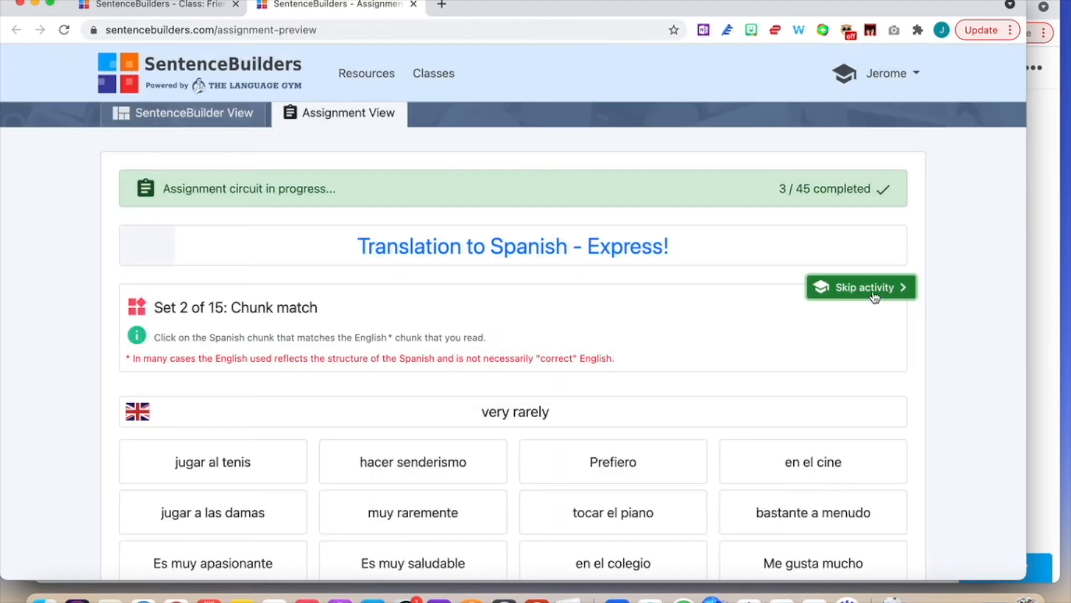
click(874, 294)
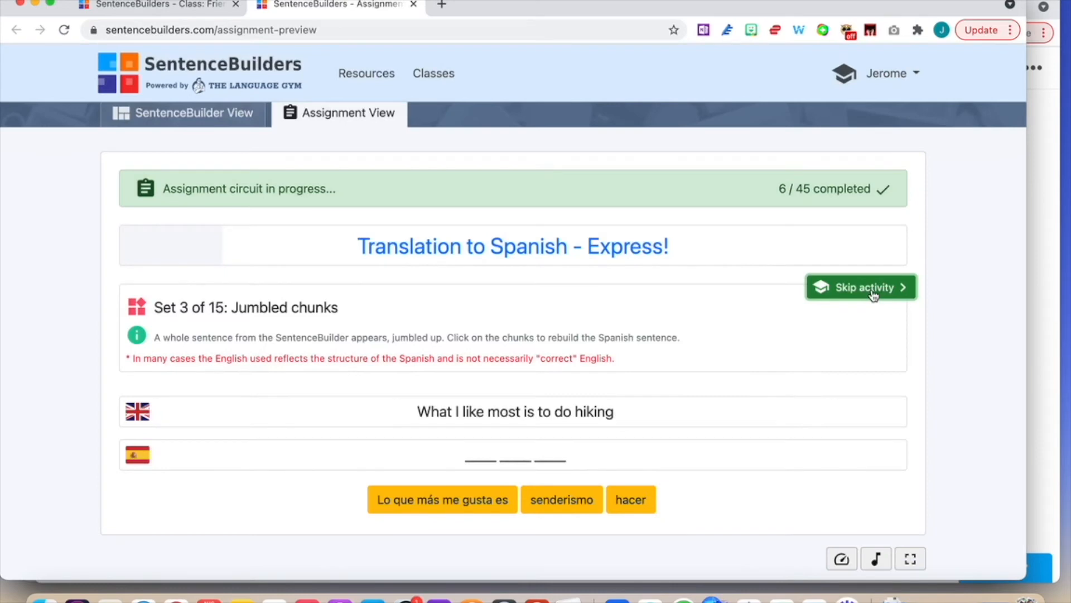
click(874, 294)
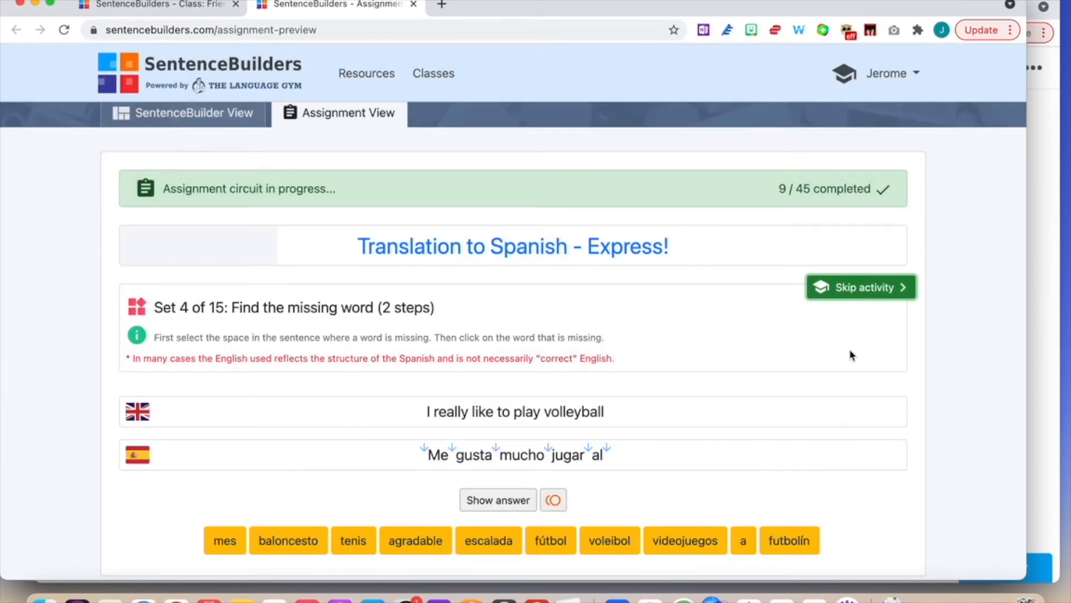
scroll(849, 354, down, 1)
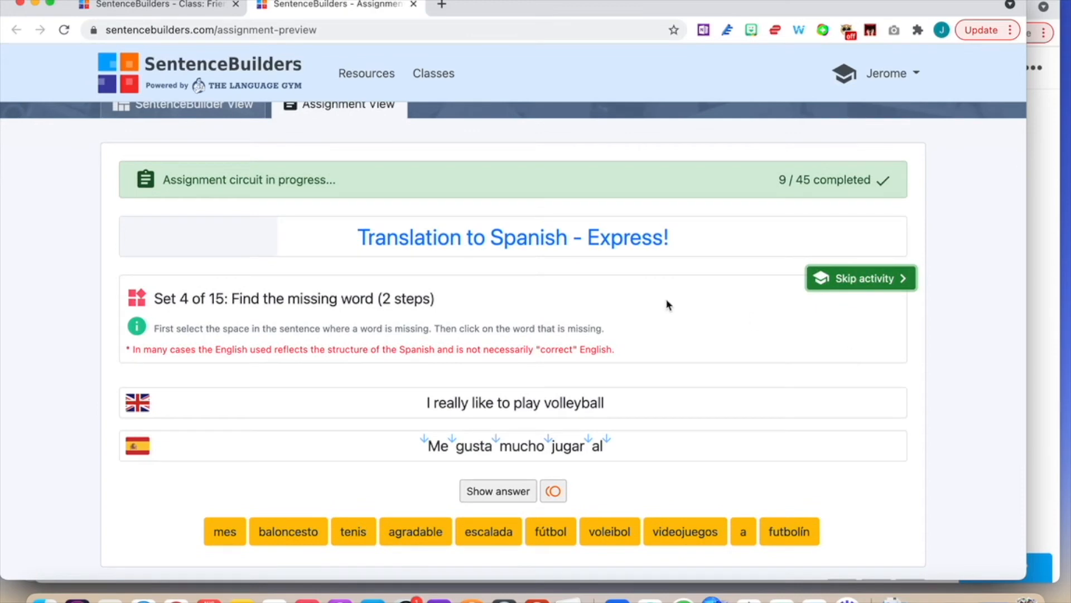
Return to the class's new assignment form and set the Hobbies and interests assignment
click(145, 5)
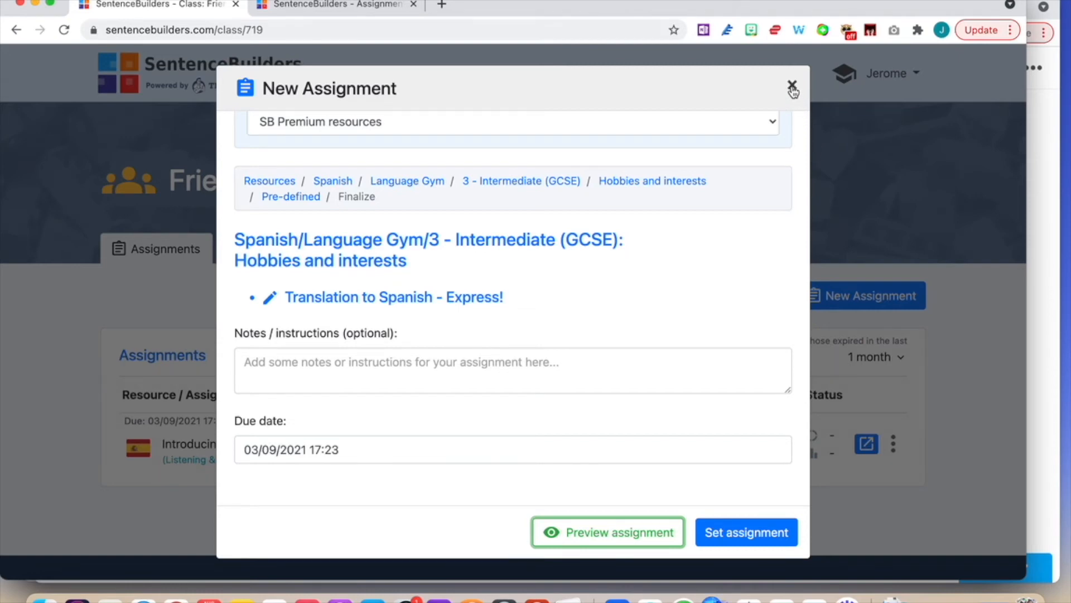
click(747, 532)
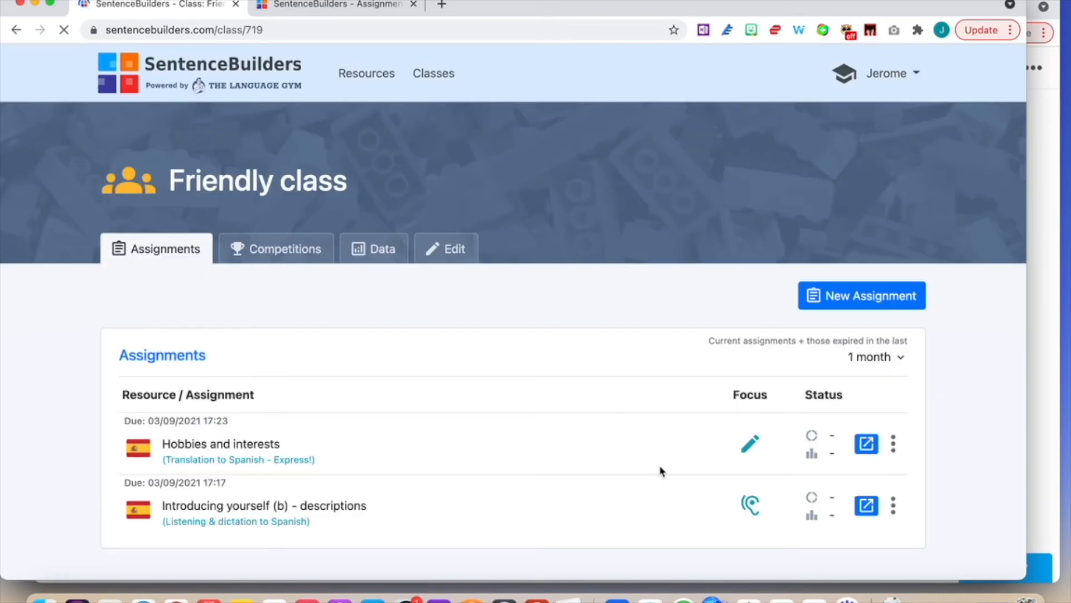
Preview the Hobbies and interests assignment from the class's assignment list and skip its first two activity sets
scroll(547, 433, down, 1)
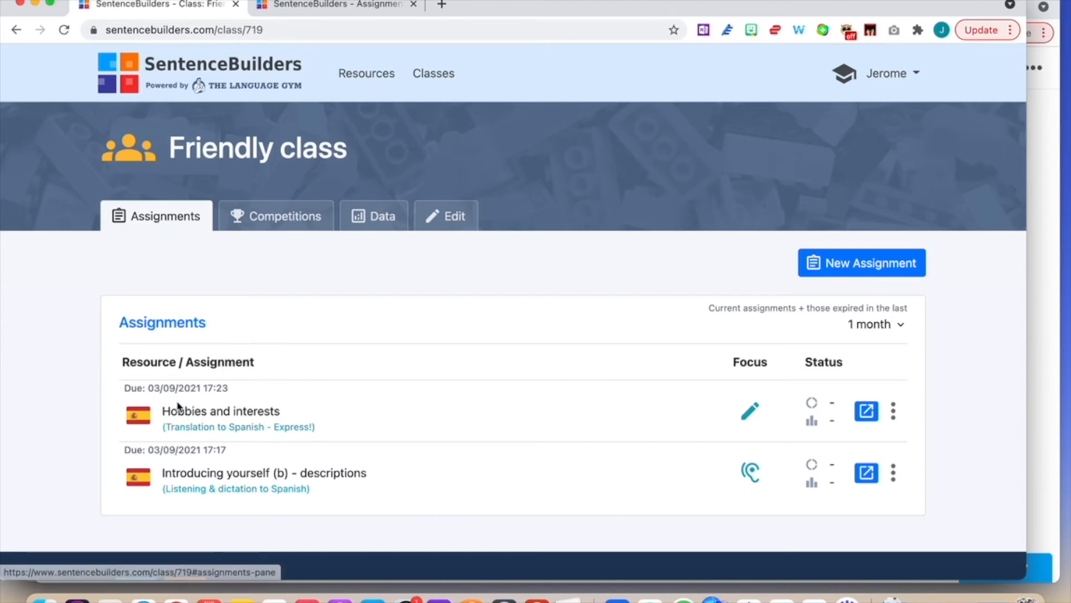
click(893, 413)
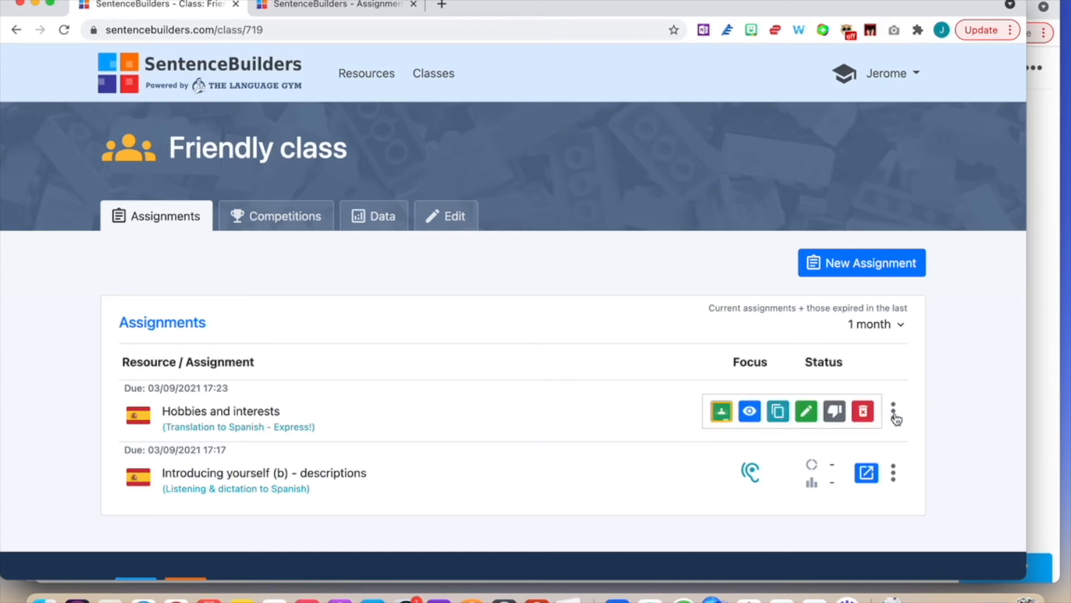
click(750, 412)
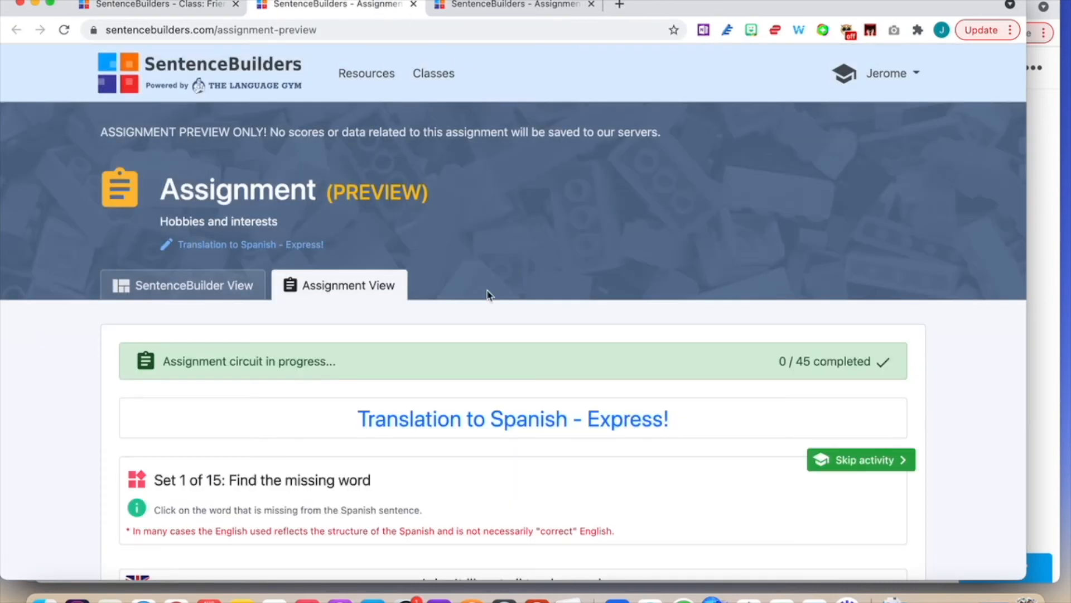
scroll(488, 296, down, 3)
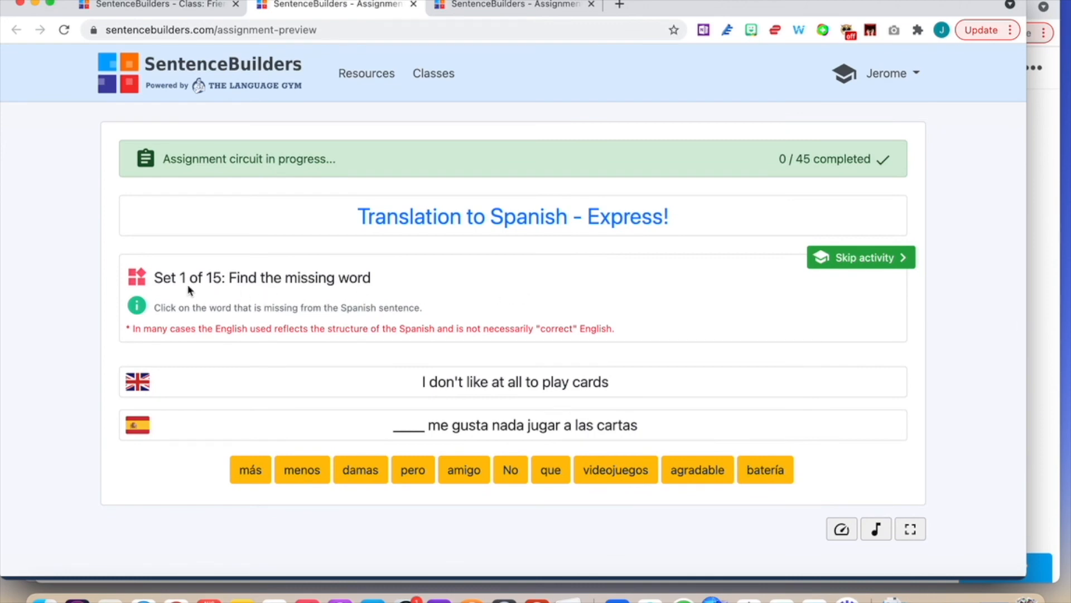
click(859, 259)
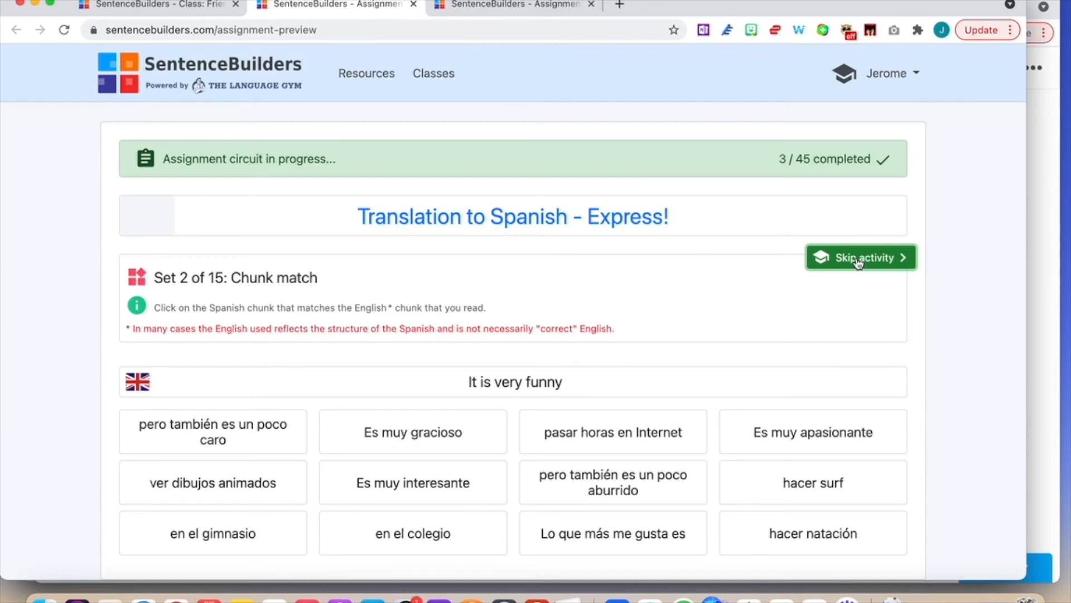
click(860, 259)
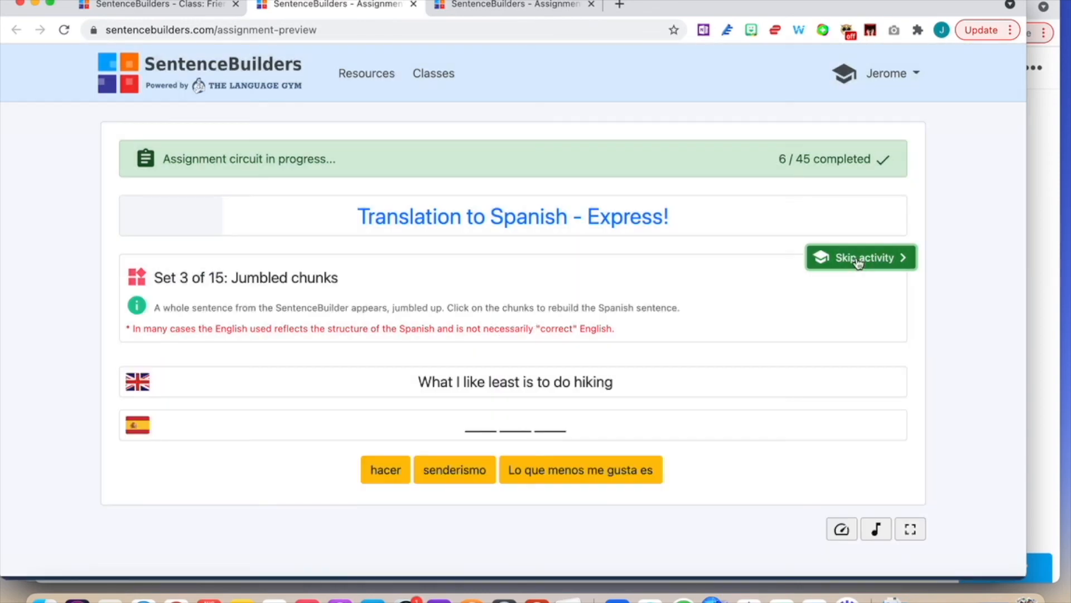